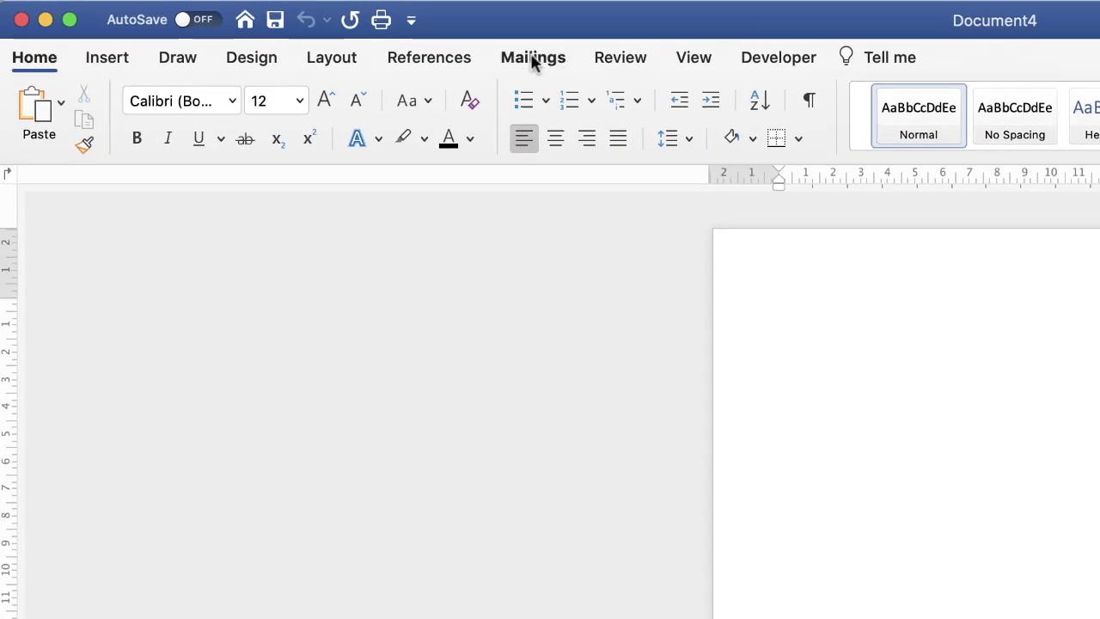
Open the mailing labels setup and set it to produce a full page of the same label.
left_click(533, 58)
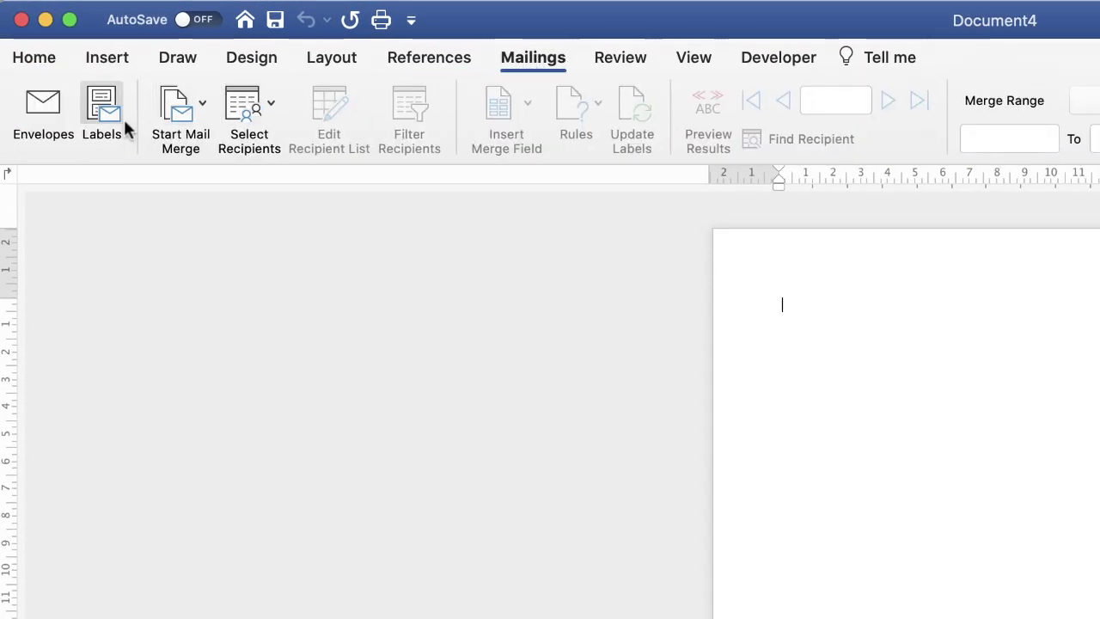
left_click(98, 109)
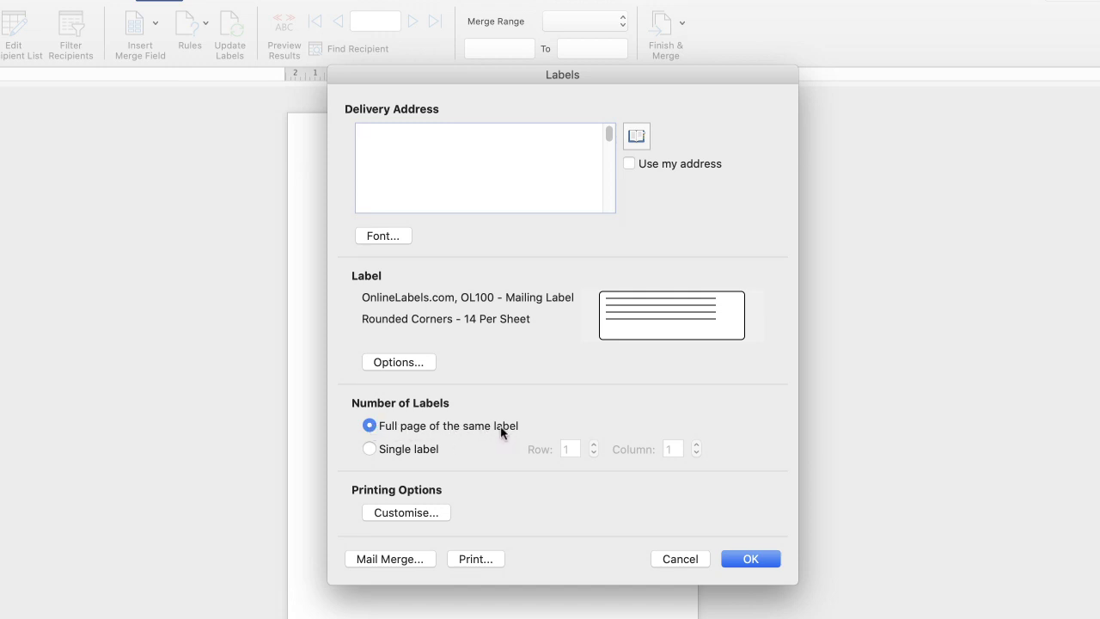
left_click(369, 449)
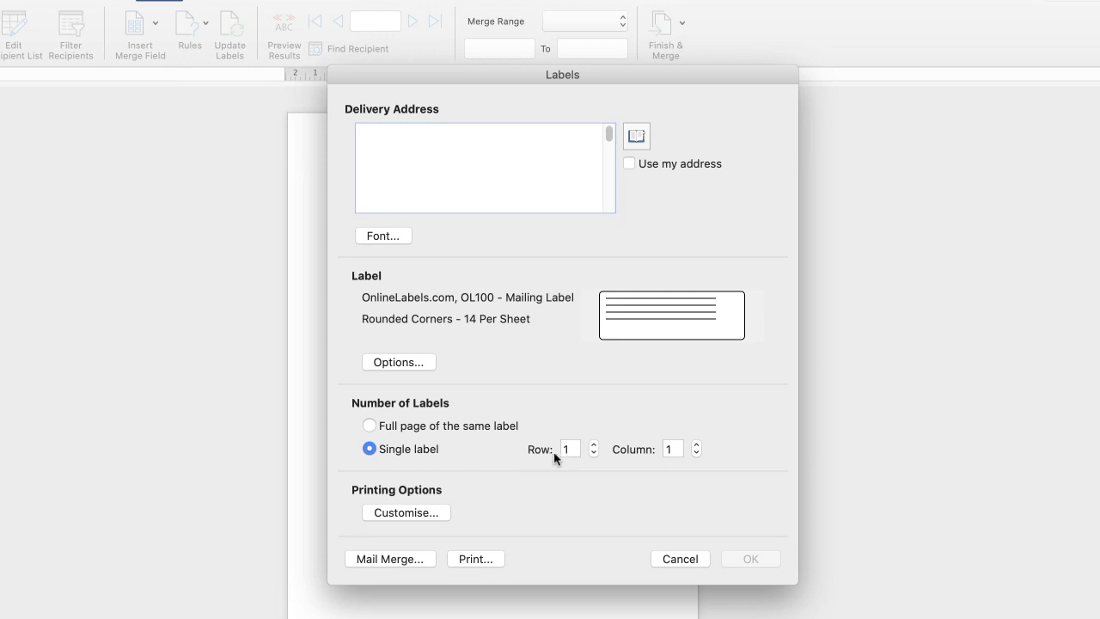
left_click(370, 426)
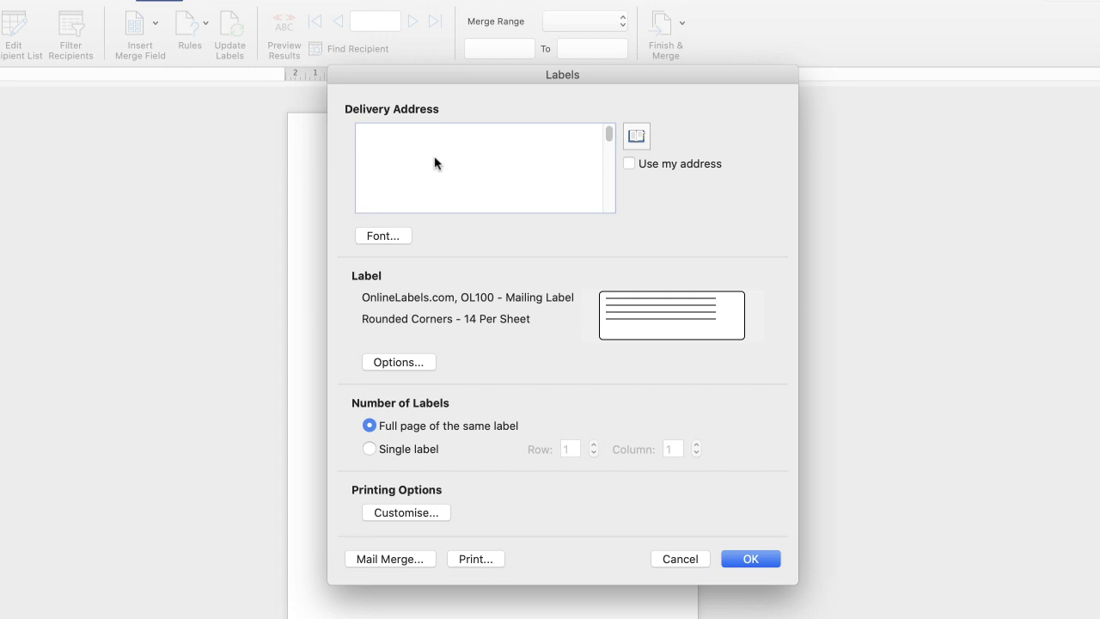
Enter the recipients' name and postal address on separate lines as the delivery address.
type("Mr & Mrs Smith")
key("Return")
type("Meadow Road")
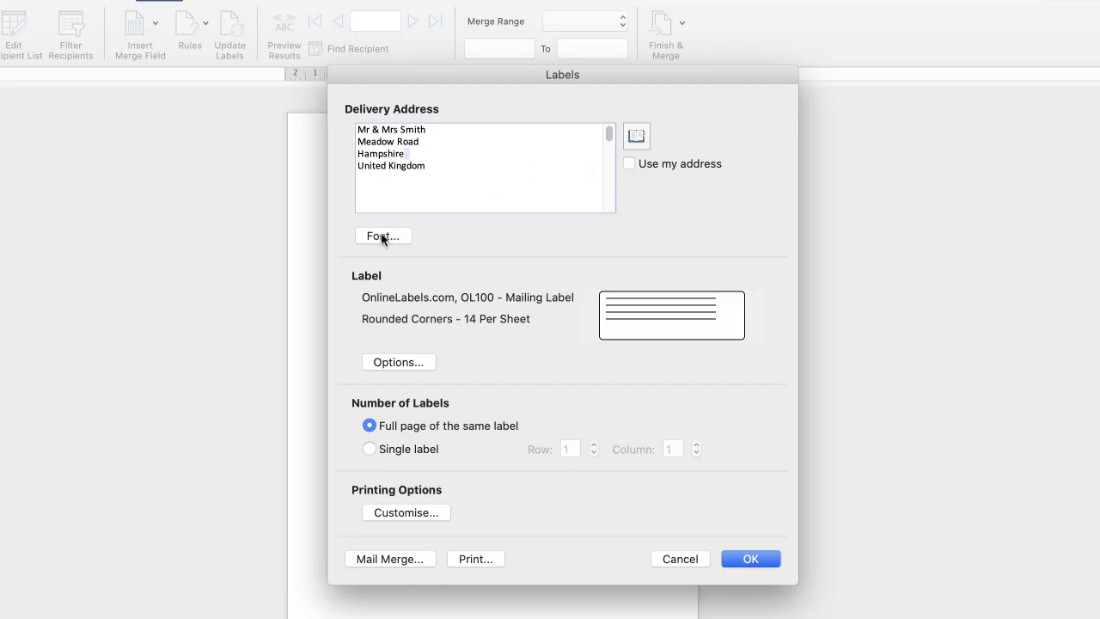
Examine the font and font colour choices for the delivery address and accept the existing settings.
left_click(384, 236)
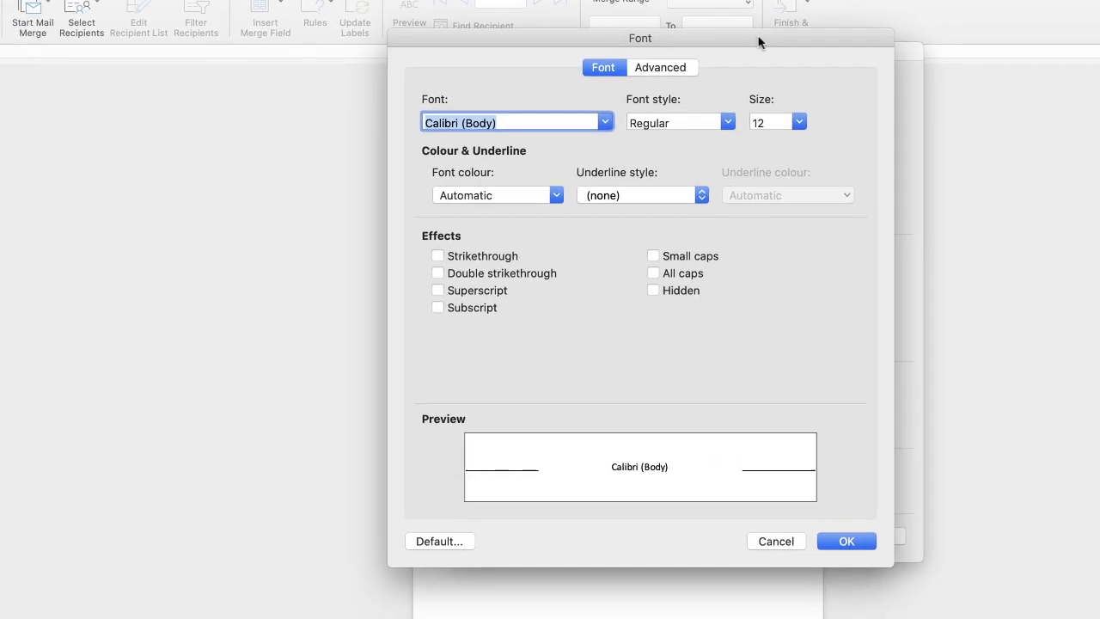
left_click_drag(633, 64, 244, 89)
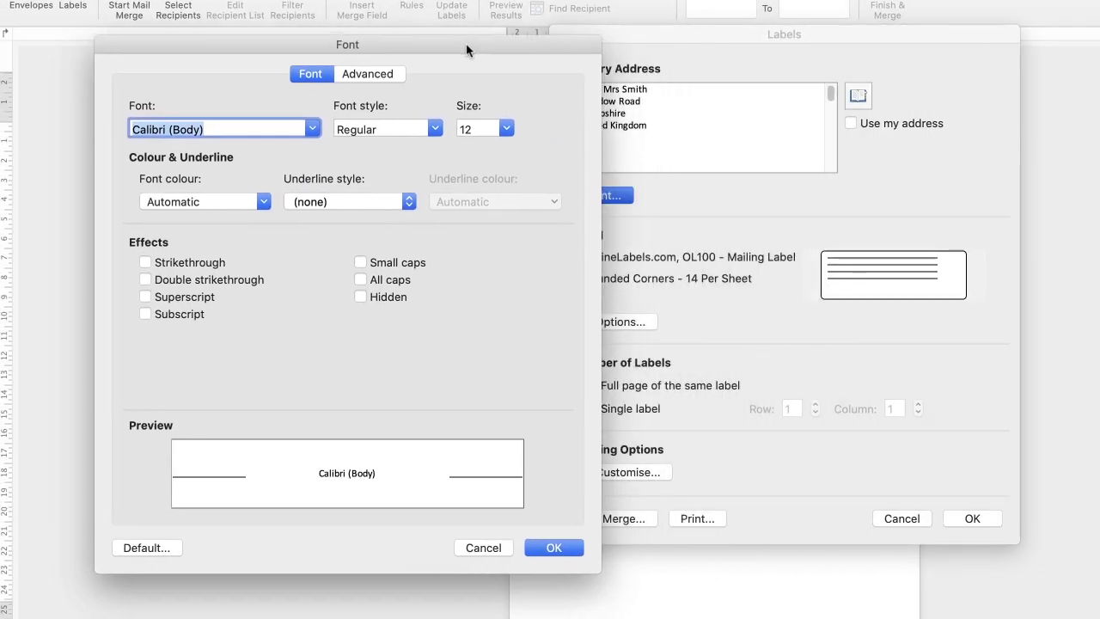
left_click_drag(466, 45, 384, 30)
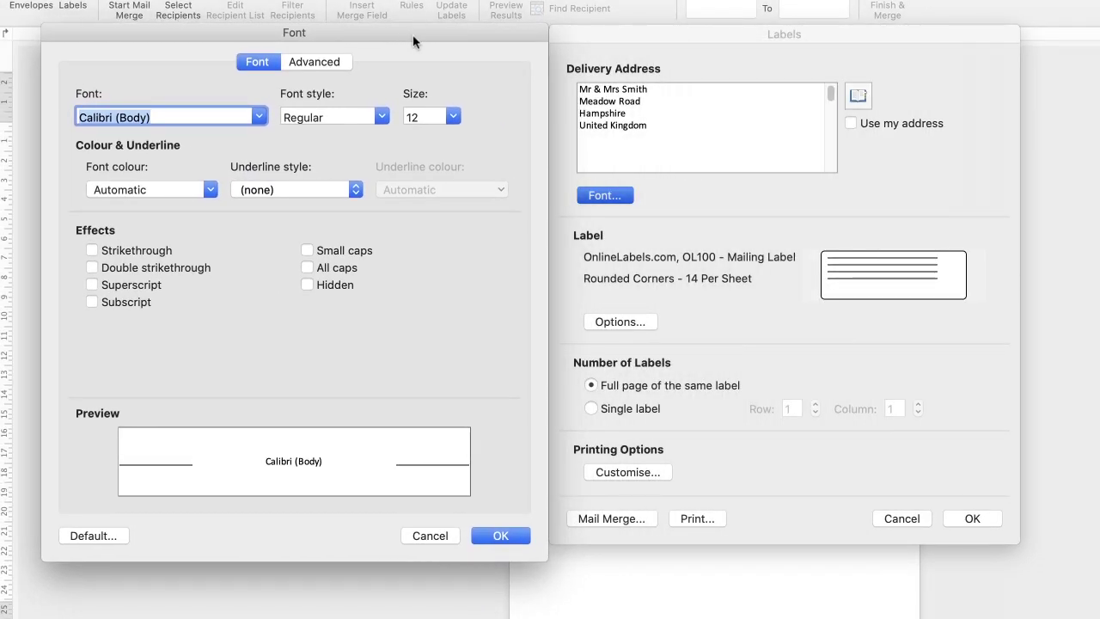
left_click(258, 118)
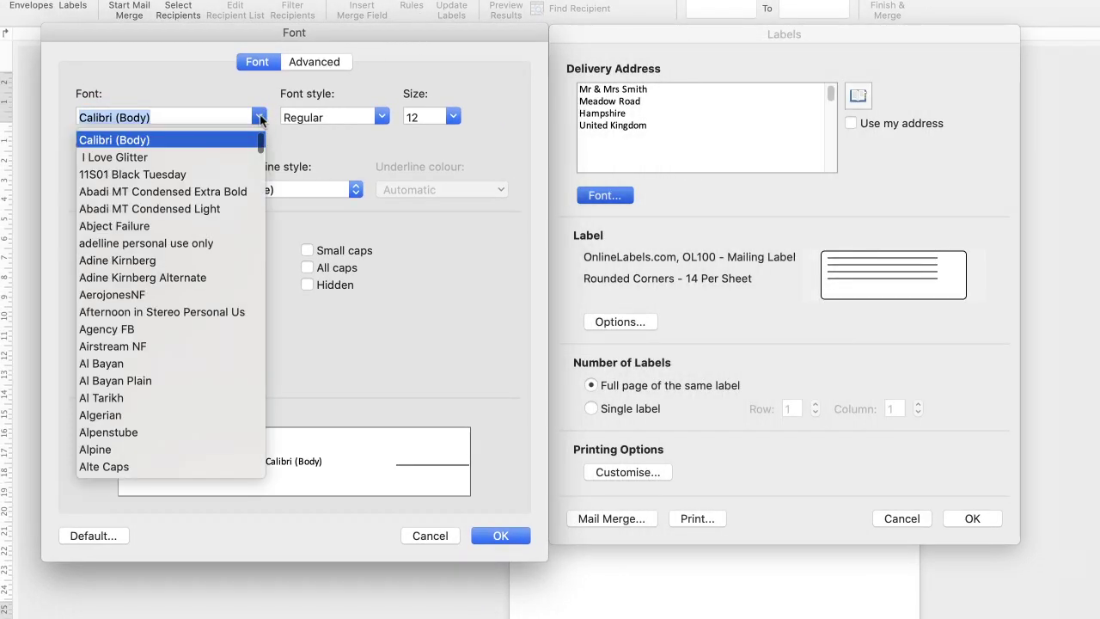
left_click(261, 119)
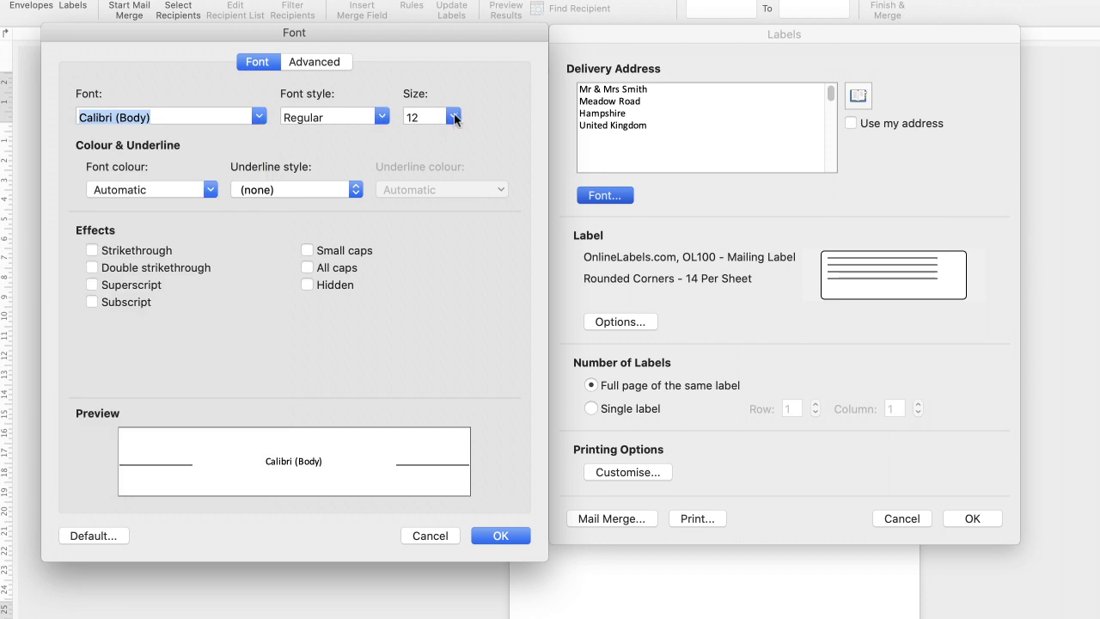
left_click(200, 196)
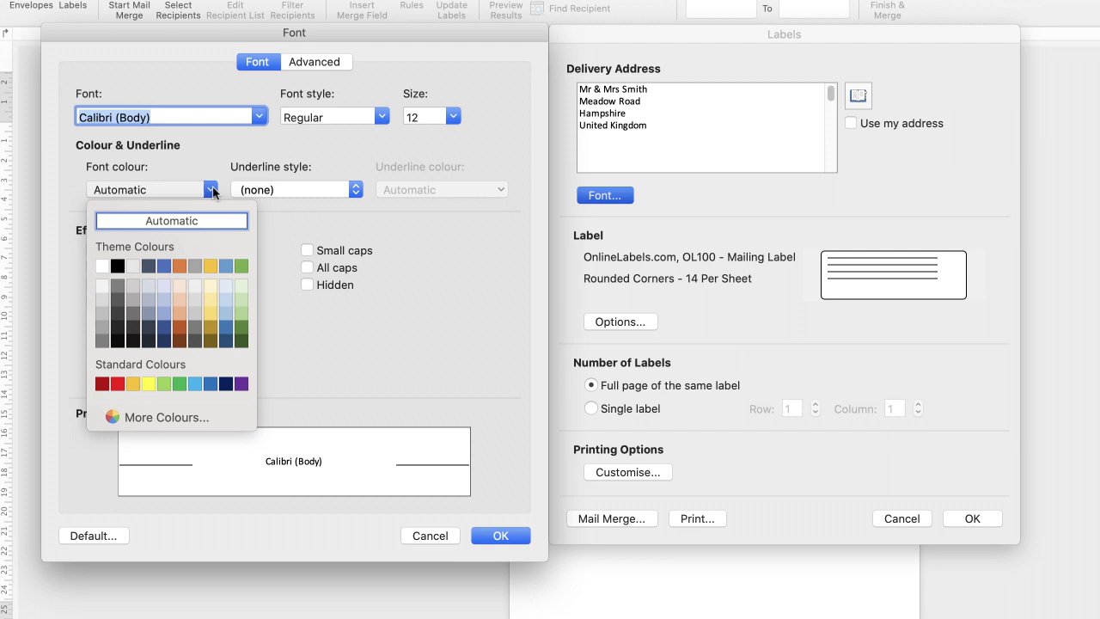
left_click(210, 191)
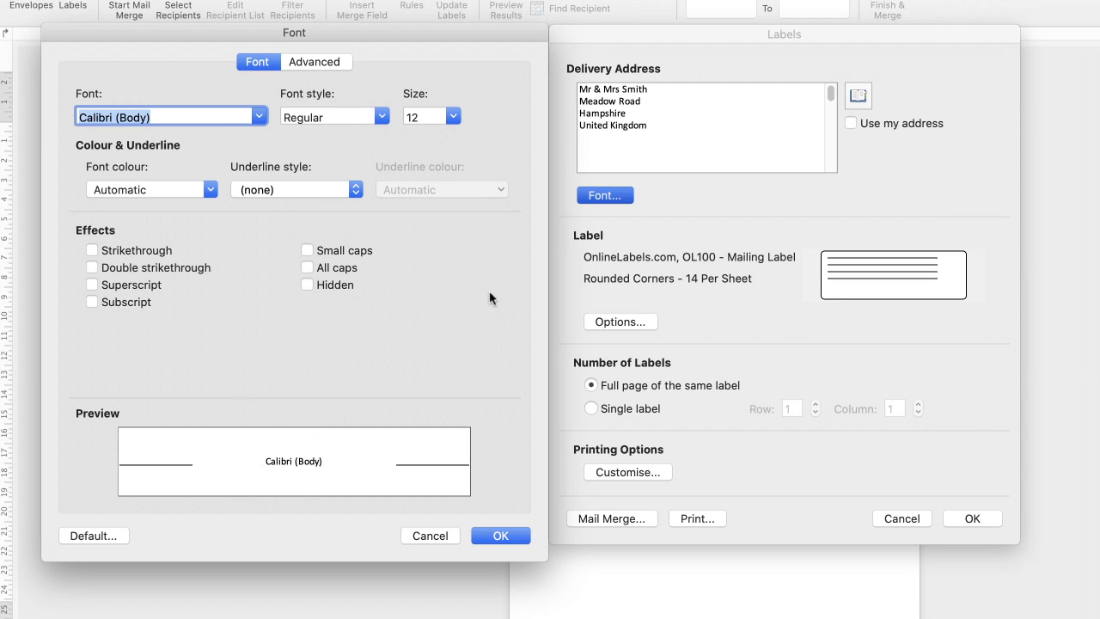
left_click(504, 537)
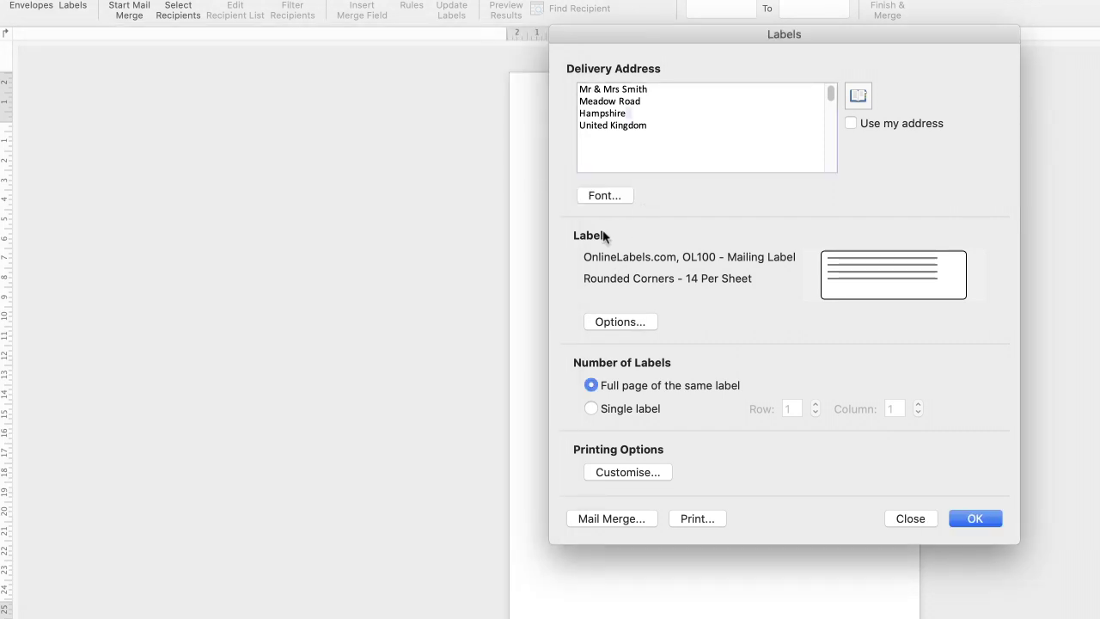
Choose the OL100 - Mailing Label from the OnlineLabels.com products and generate the label sheet.
left_click(617, 321)
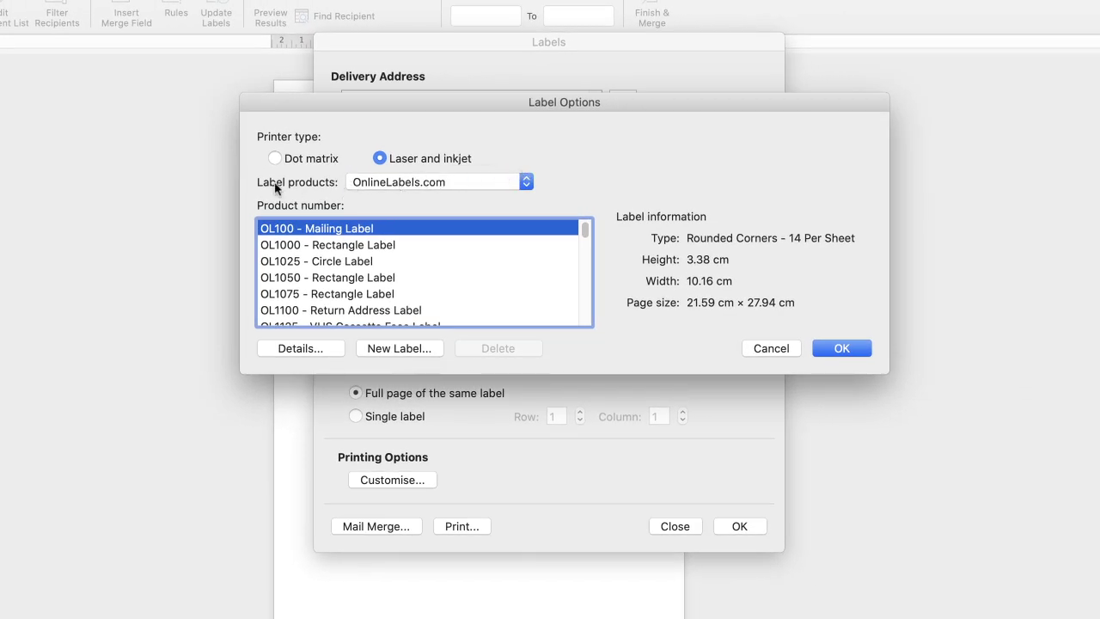
left_click(527, 182)
scroll(519, 130, "up", 5)
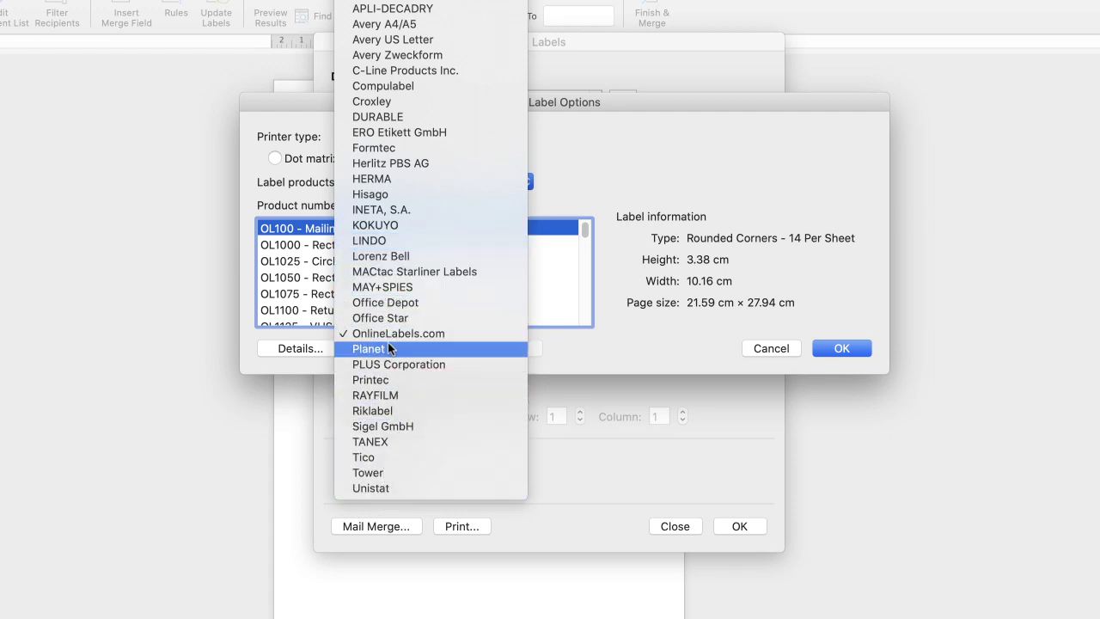
left_click(456, 333)
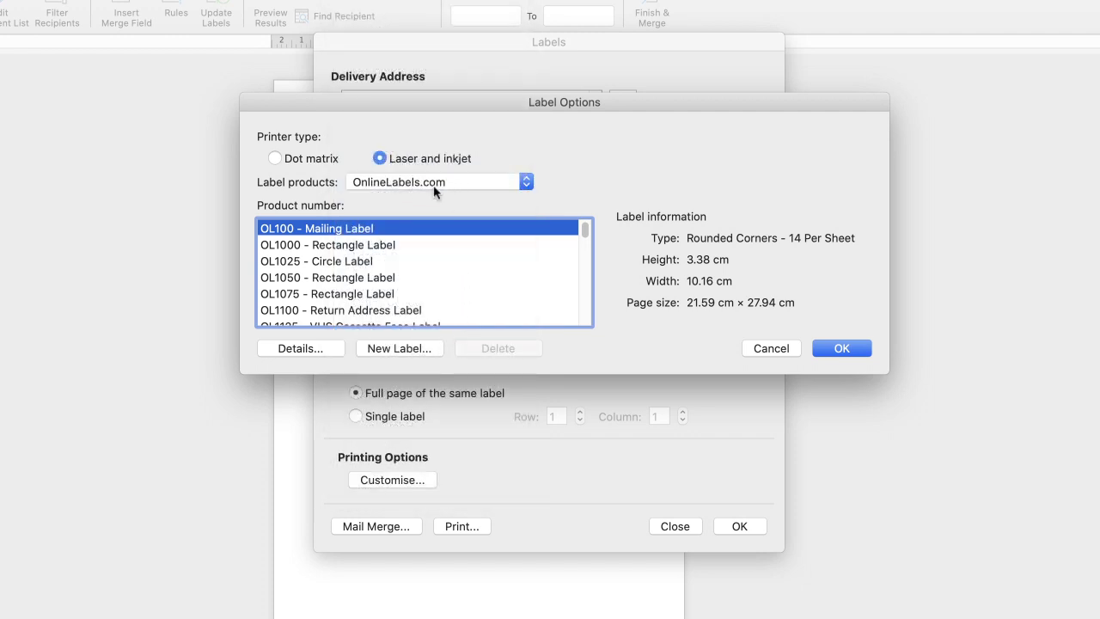
mouse_move(587, 232)
left_mouse_down()
mouse_move(591, 320)
mouse_move(586, 228)
left_mouse_up()
left_click(843, 348)
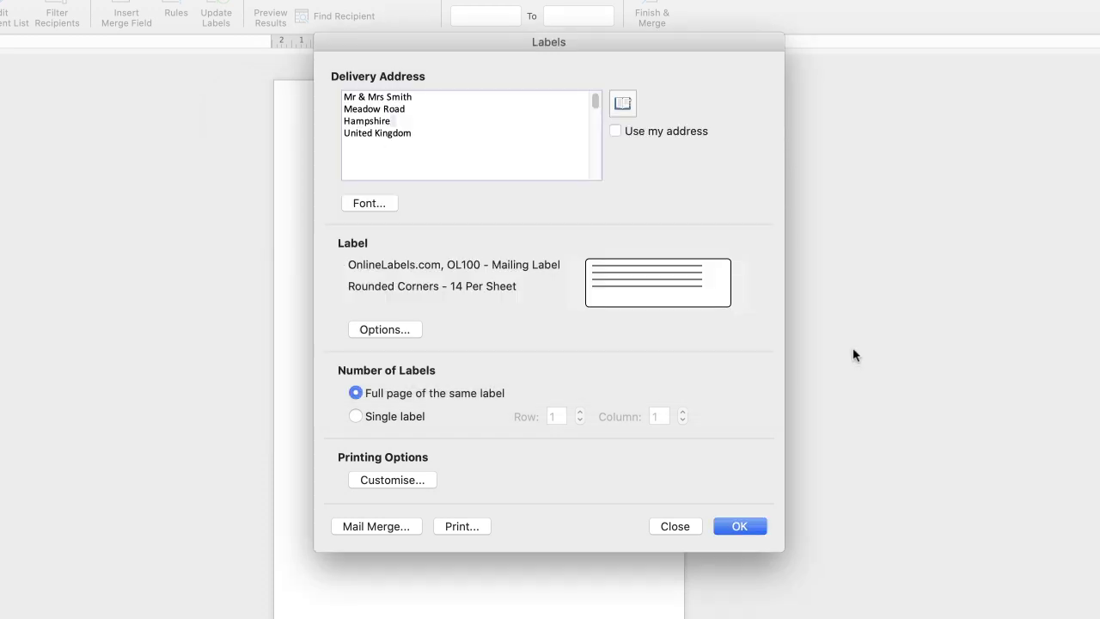
left_click(740, 526)
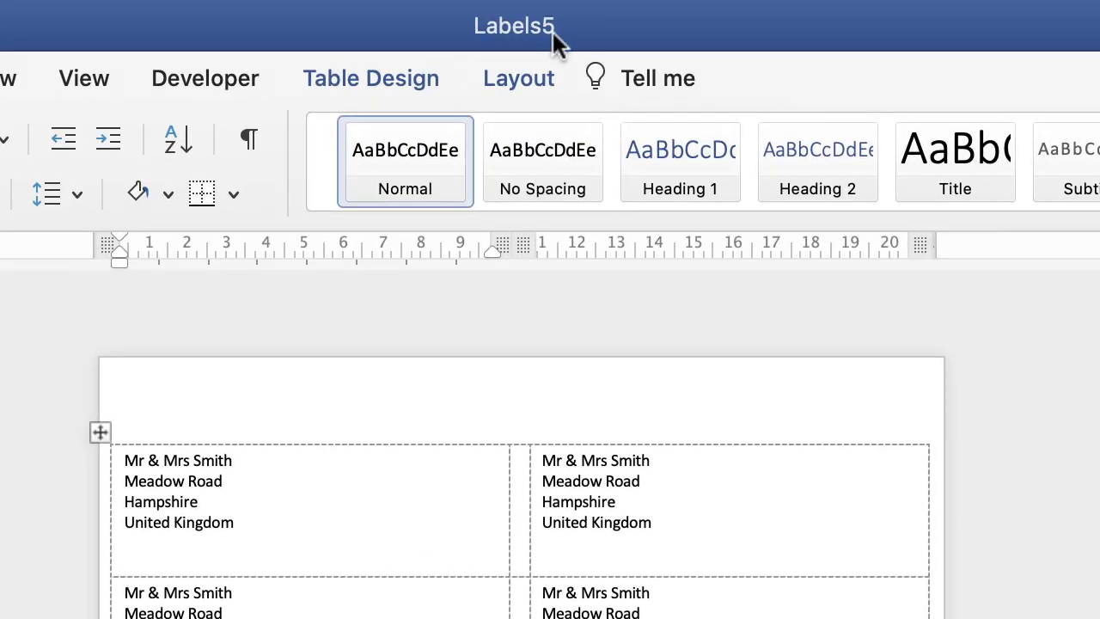
mouse_move(386, 27)
left_mouse_down()
mouse_move(411, 140)
mouse_move(379, 30)
left_mouse_up()
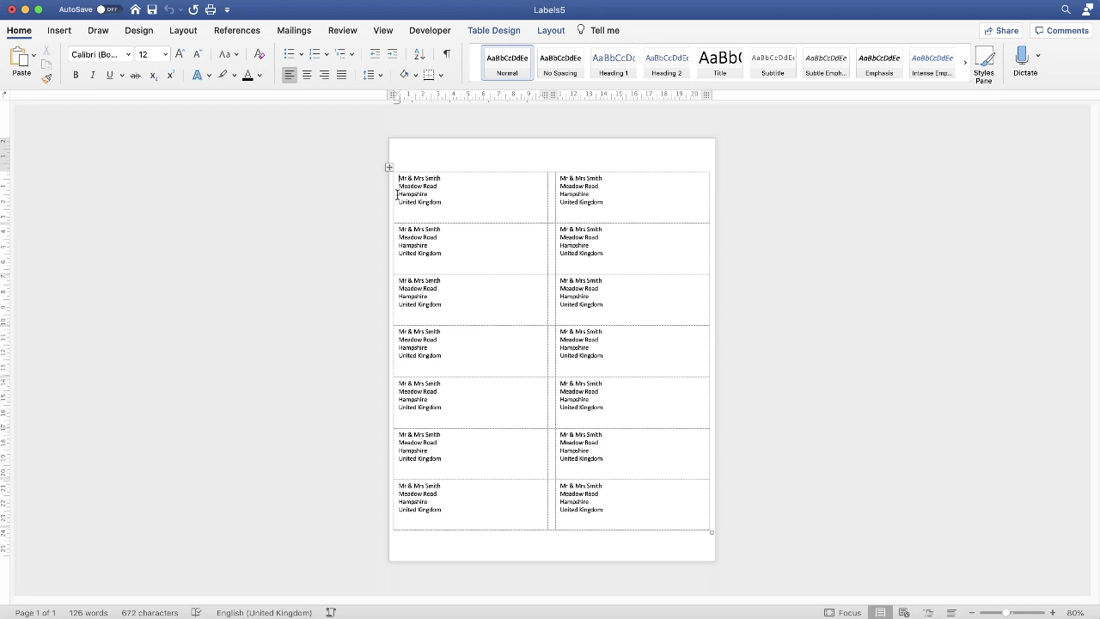
Select the whole label table and align its text to the centre of every cell.
triple_click(450, 201)
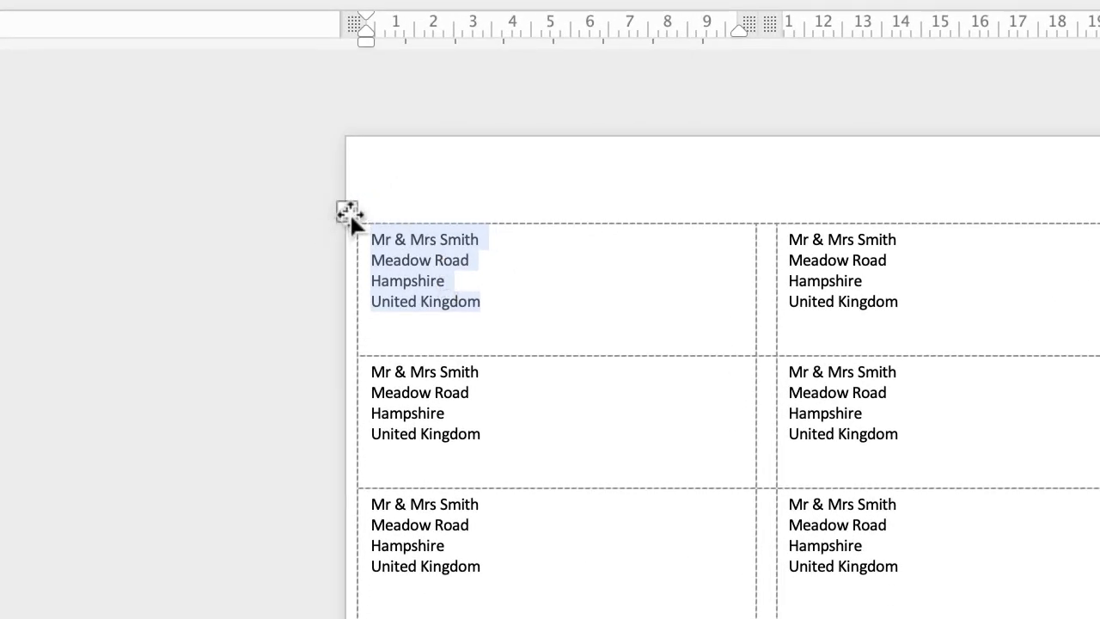
left_click(350, 209)
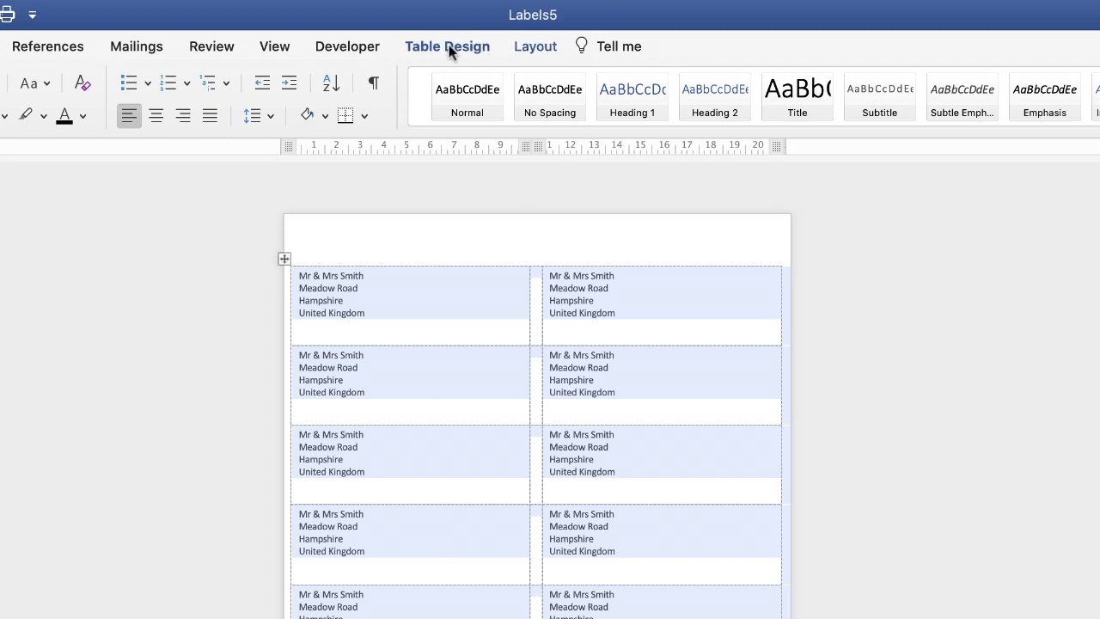
left_click(536, 47)
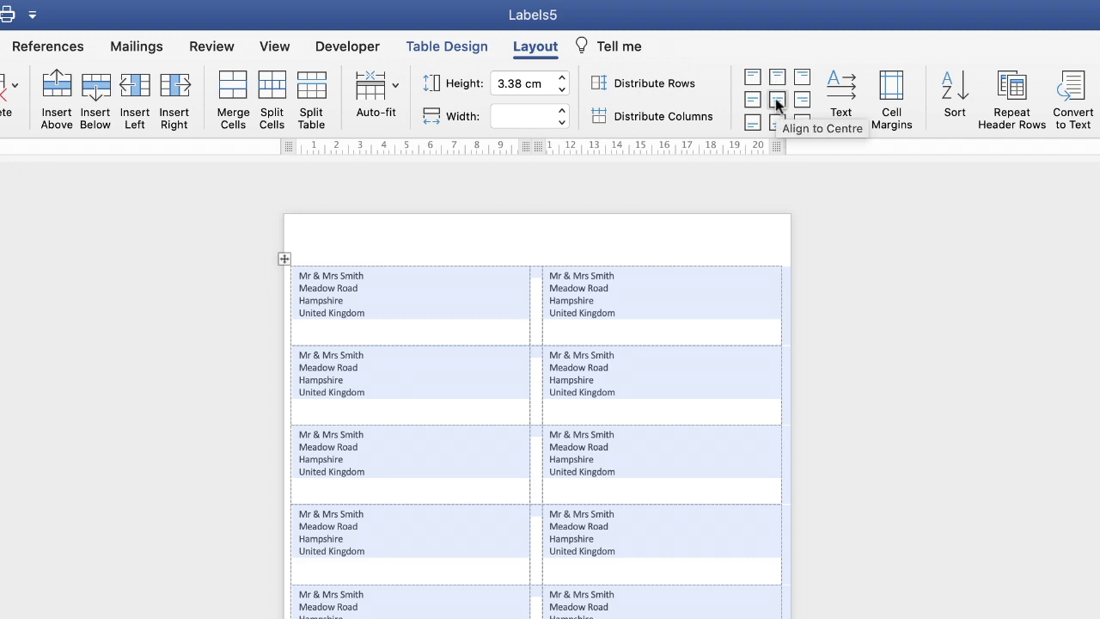
left_click(775, 100)
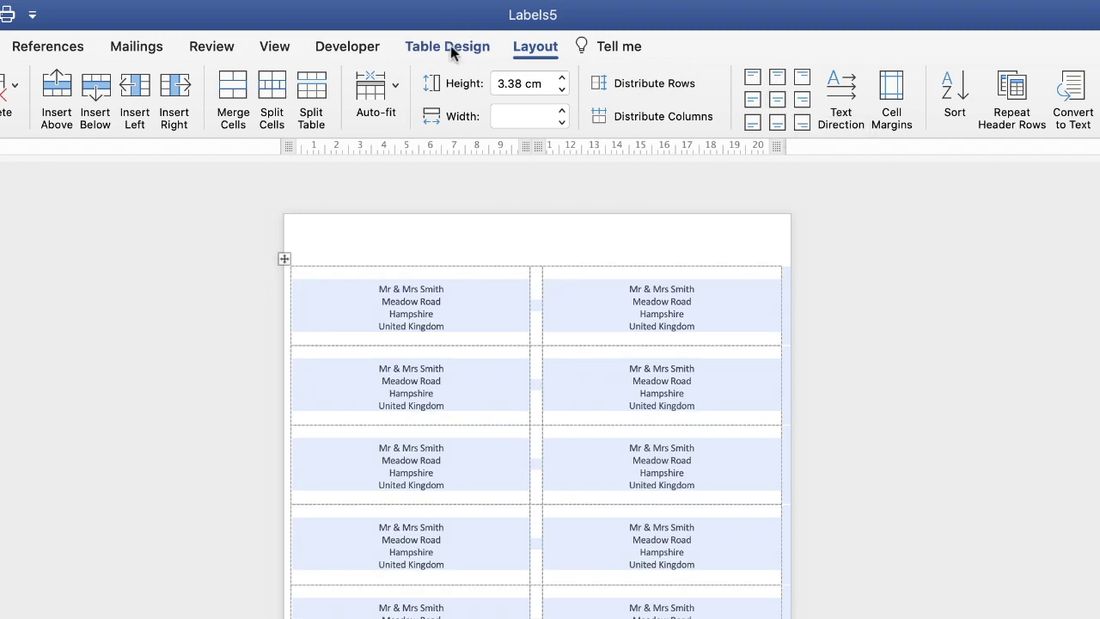
Try shading all the label cells with a custom orange from the pencil colours.
left_click(457, 46)
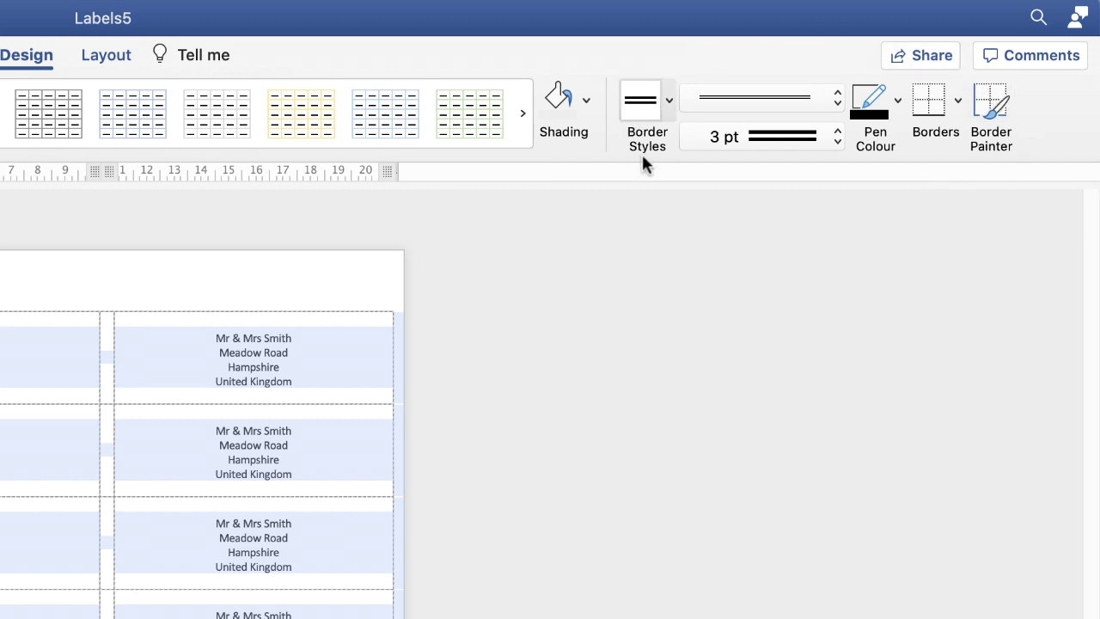
left_click(587, 105)
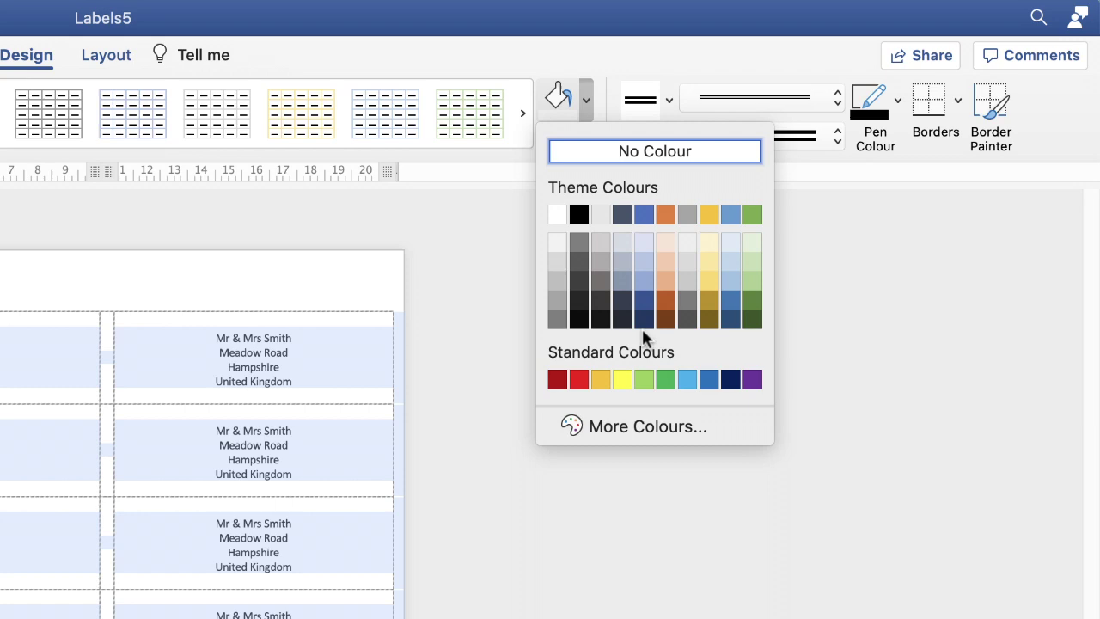
left_click(605, 430)
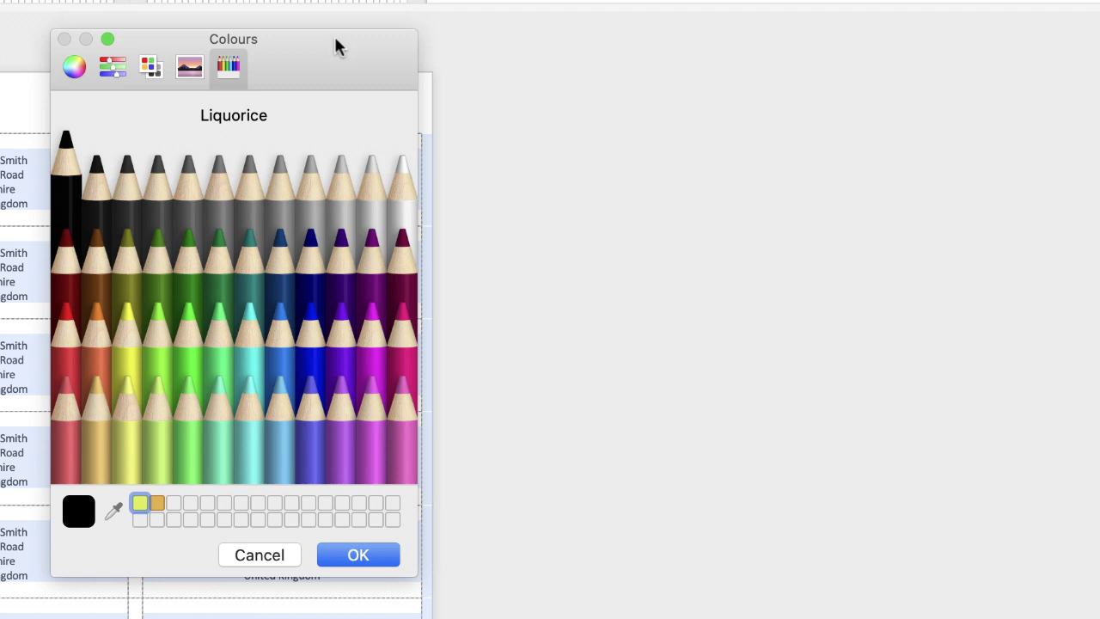
left_click_drag(326, 73, 676, 104)
left_click_drag(682, 60, 735, 58)
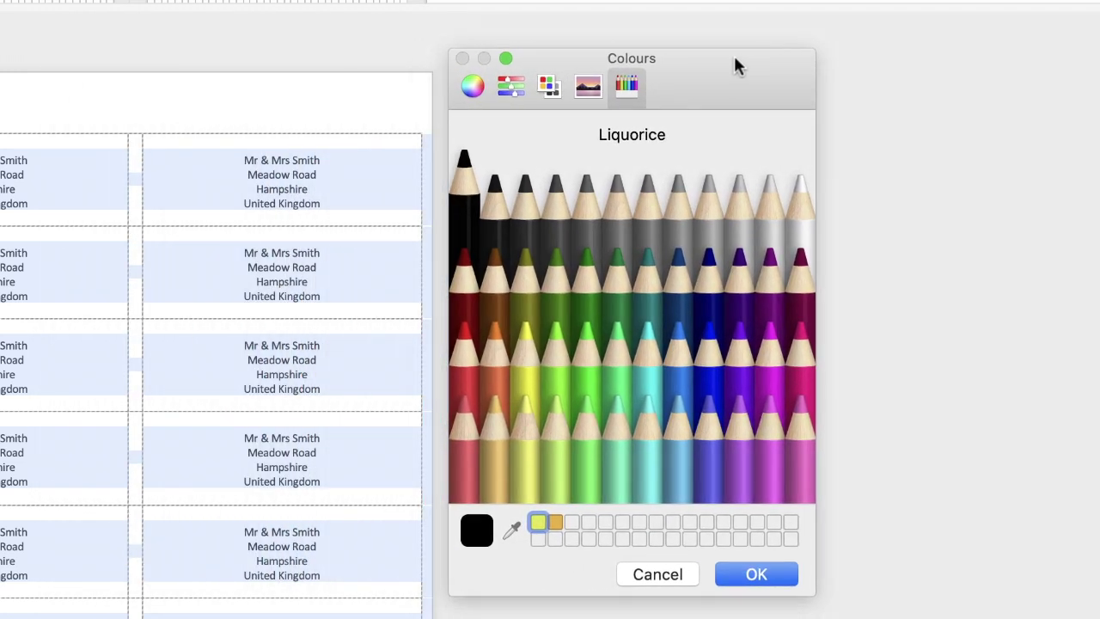
left_click(473, 87)
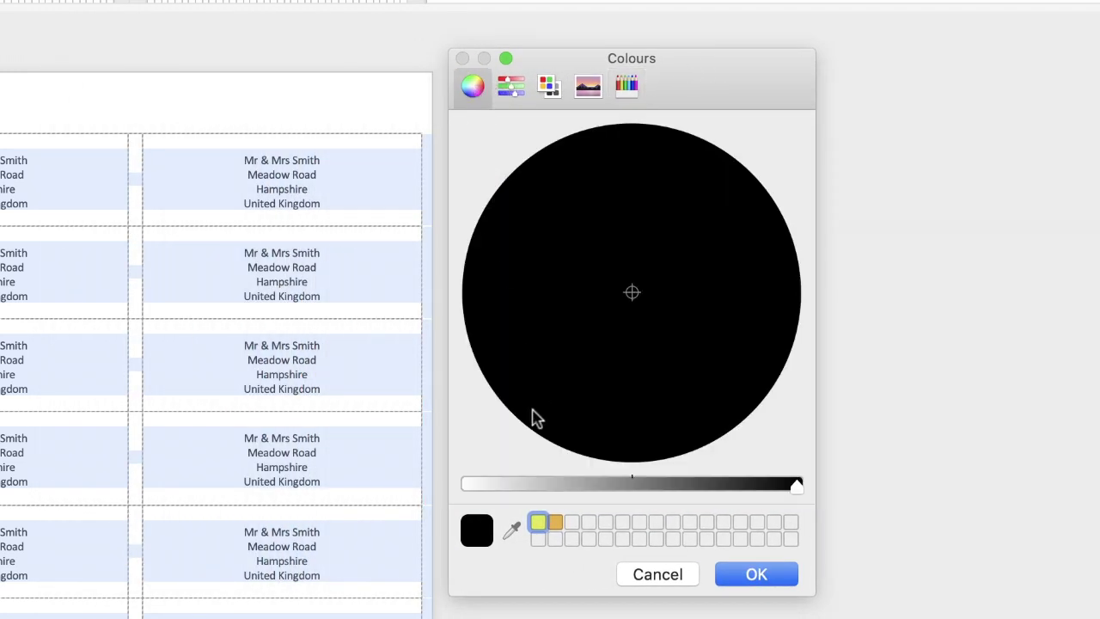
left_click(537, 523)
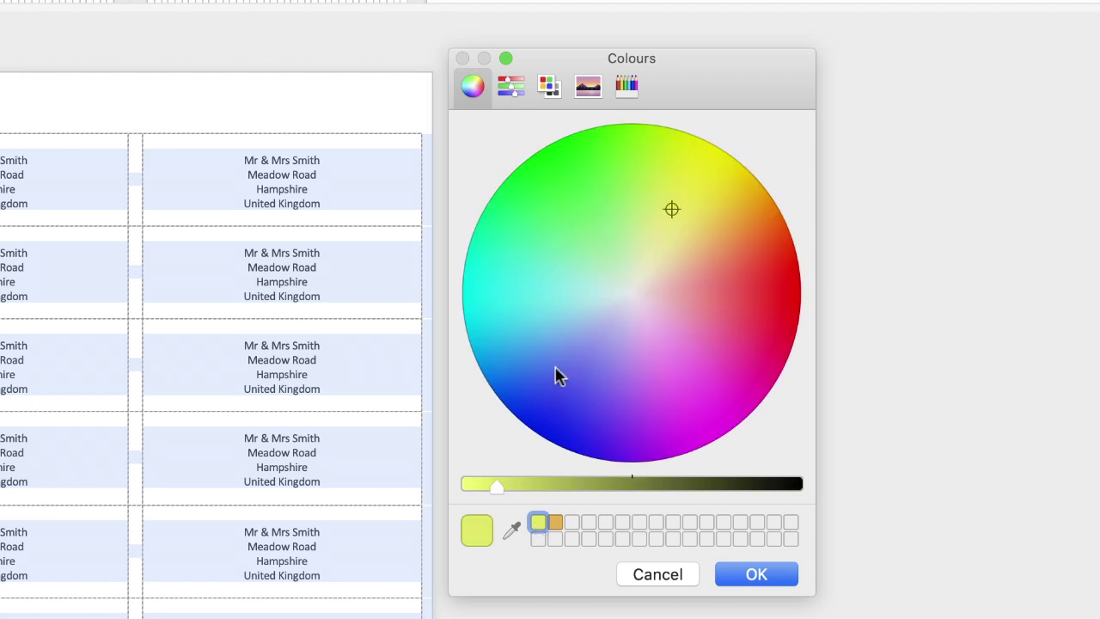
left_click(509, 88)
left_click(550, 86)
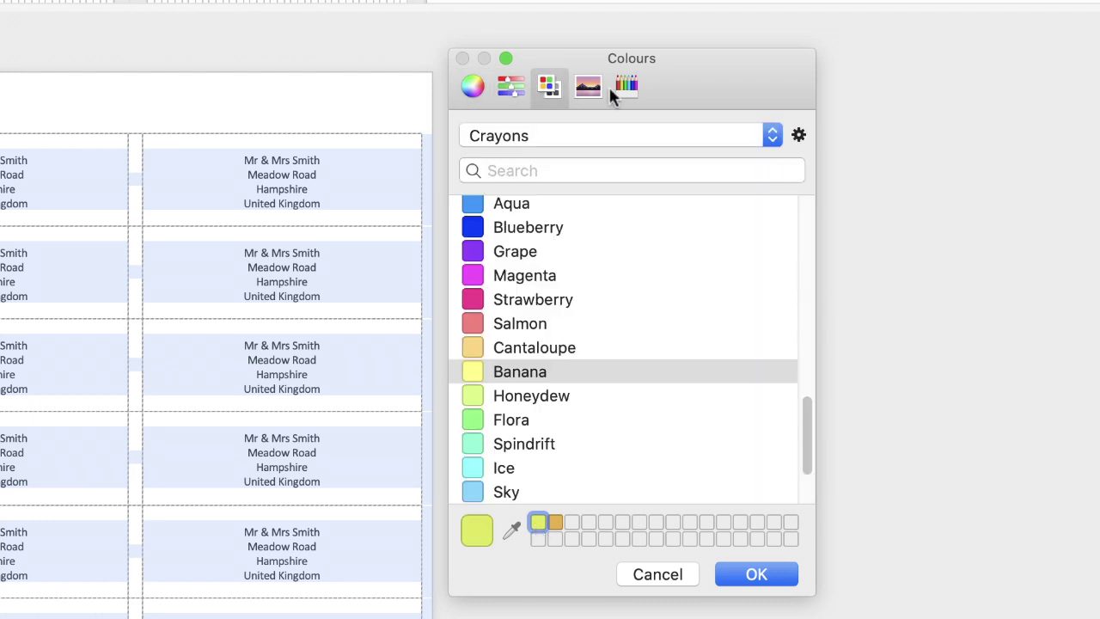
left_click(592, 85)
left_click(627, 87)
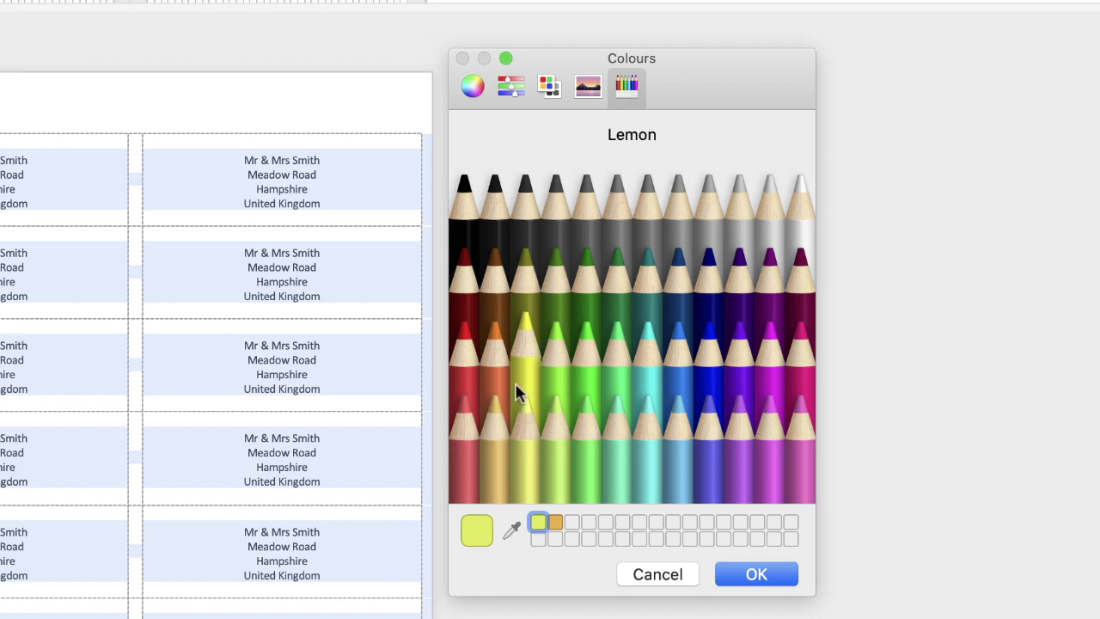
left_click(494, 374)
left_click(746, 576)
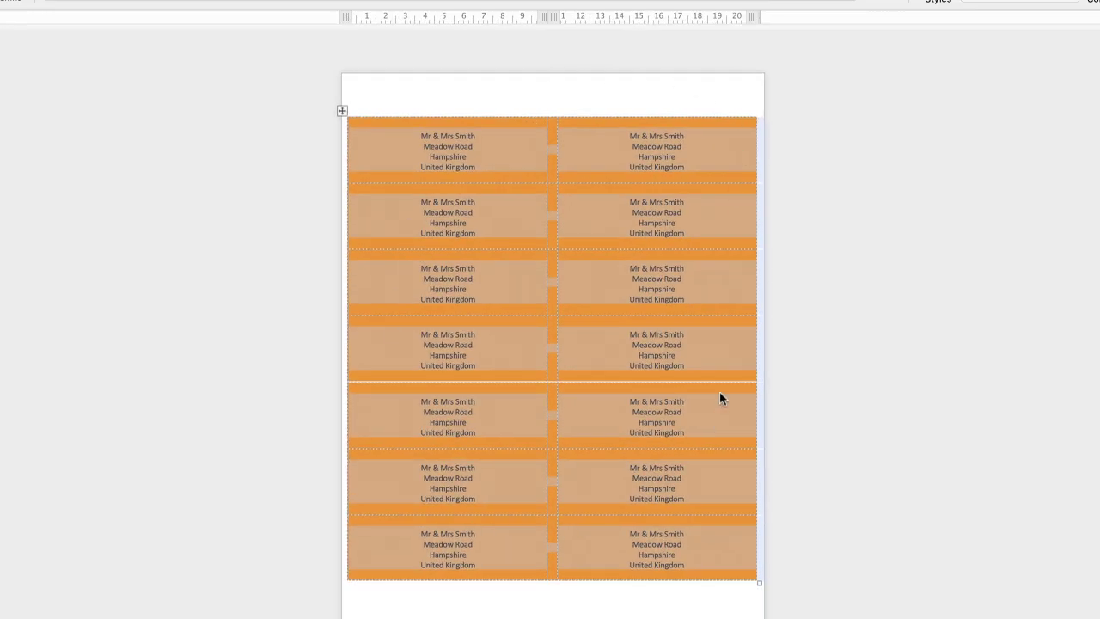
left_click(720, 391)
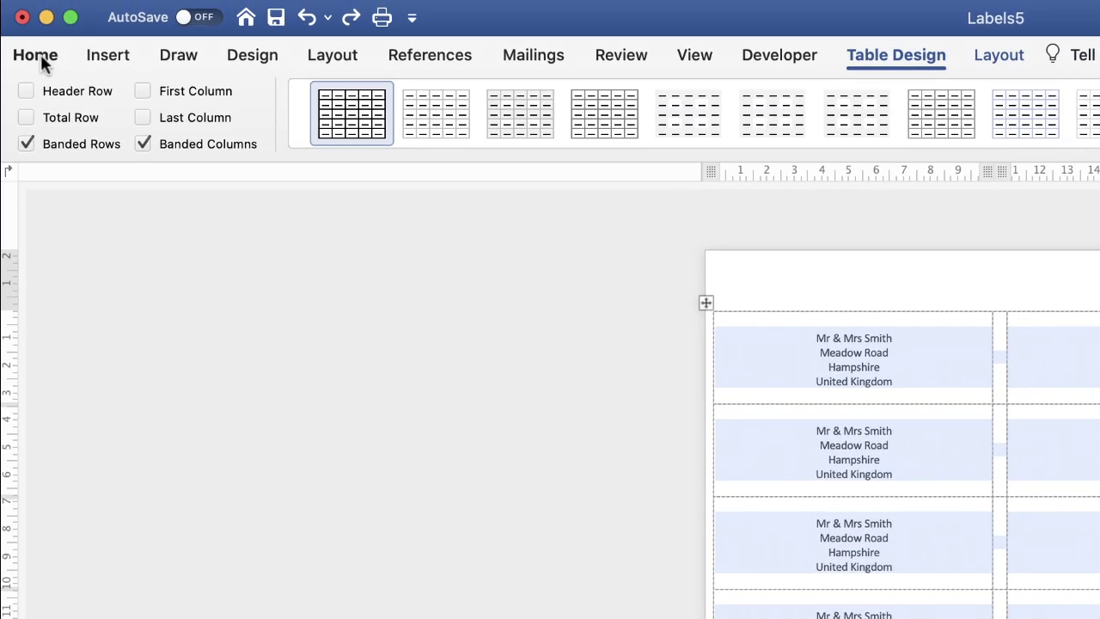
Change the font of all the selected label text to Abadi MT Condensed Light.
left_click(40, 54)
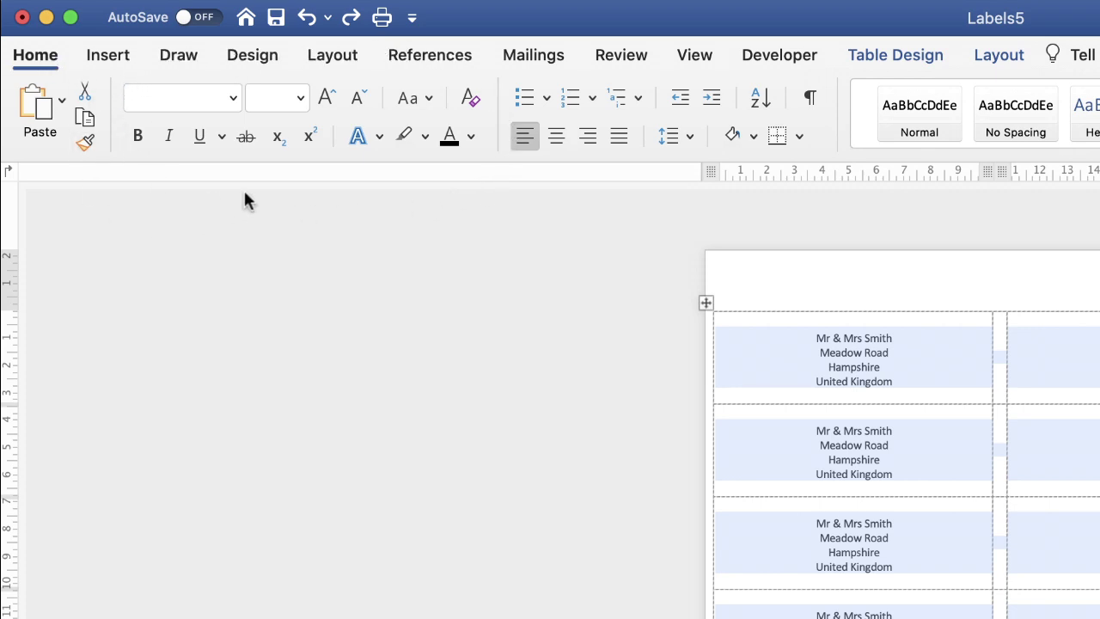
left_click(232, 97)
left_click(232, 99)
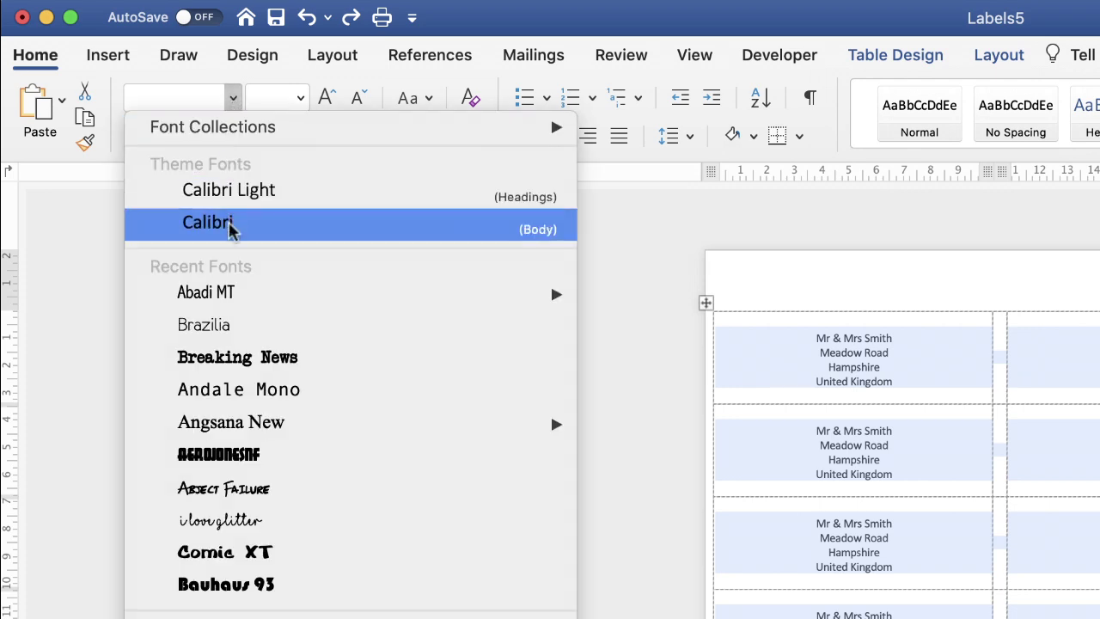
mouse_move(267, 291)
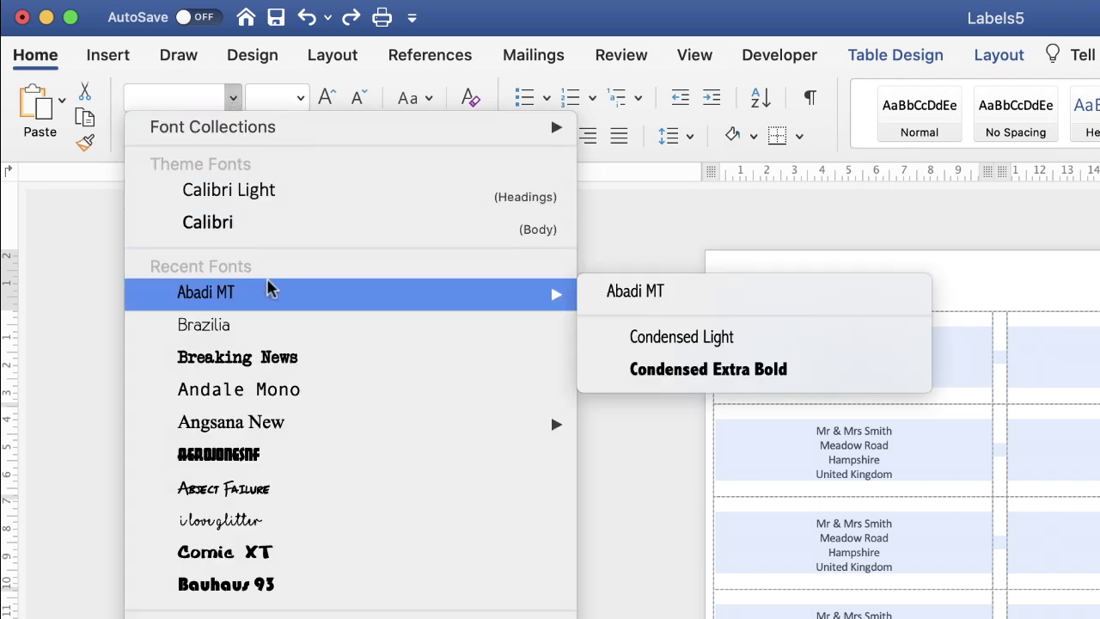
left_click(670, 341)
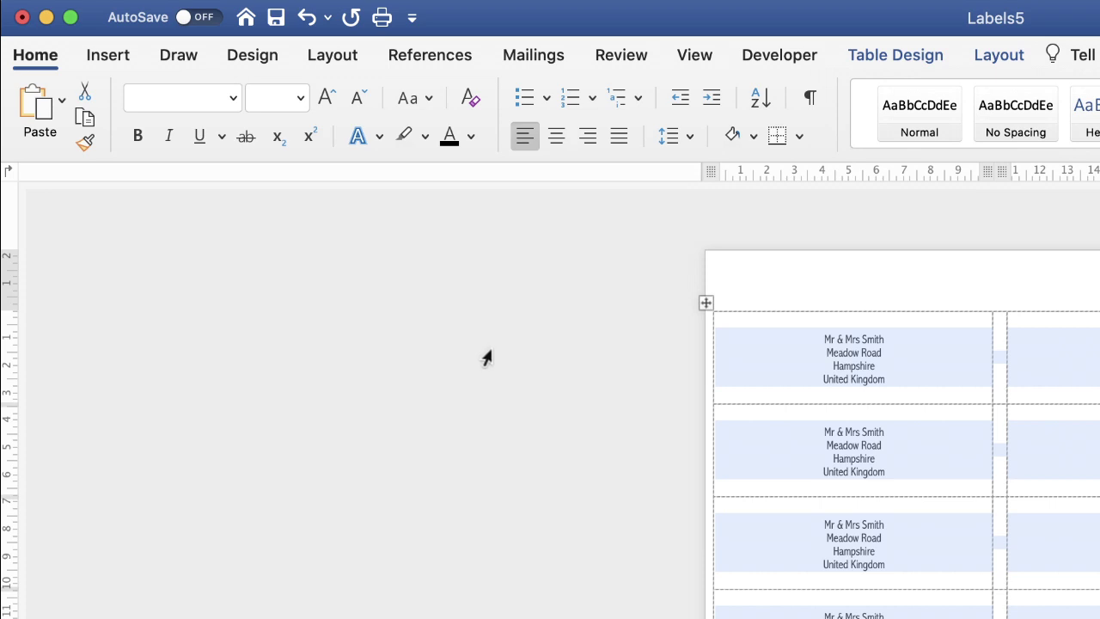
Increase the font size of all the label text to 14 and check the list of available sizes.
left_click(326, 98)
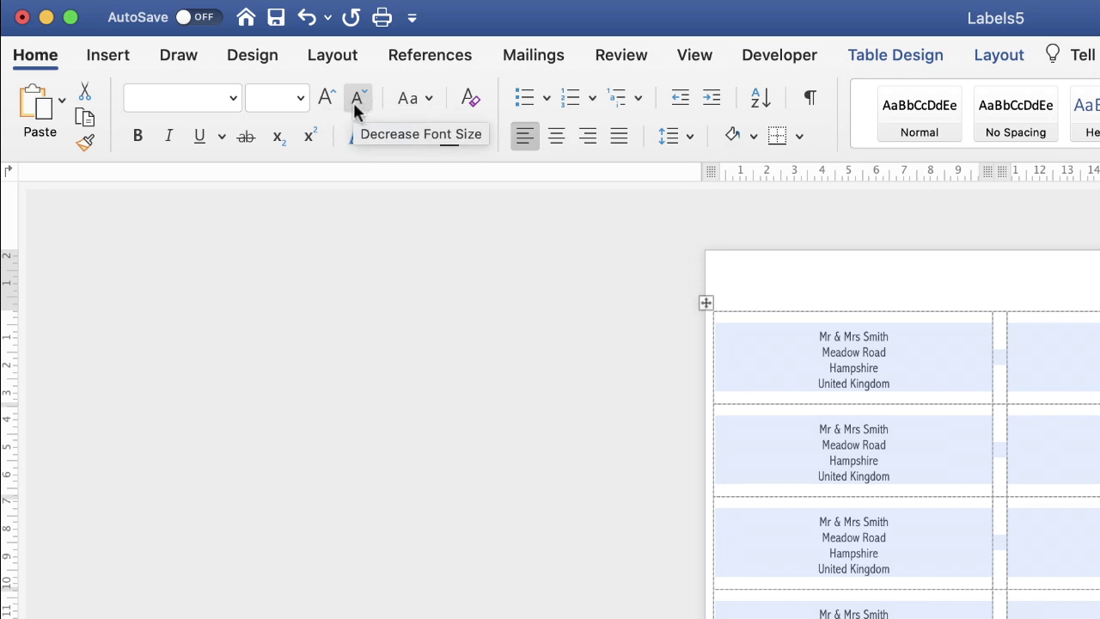
left_click(301, 98)
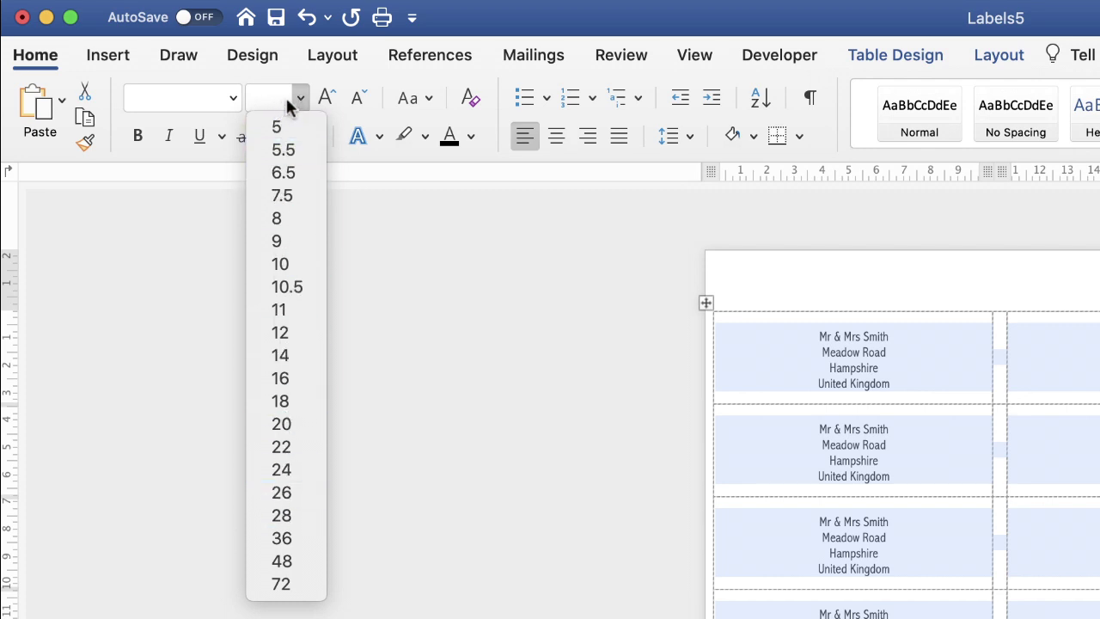
left_click(414, 232)
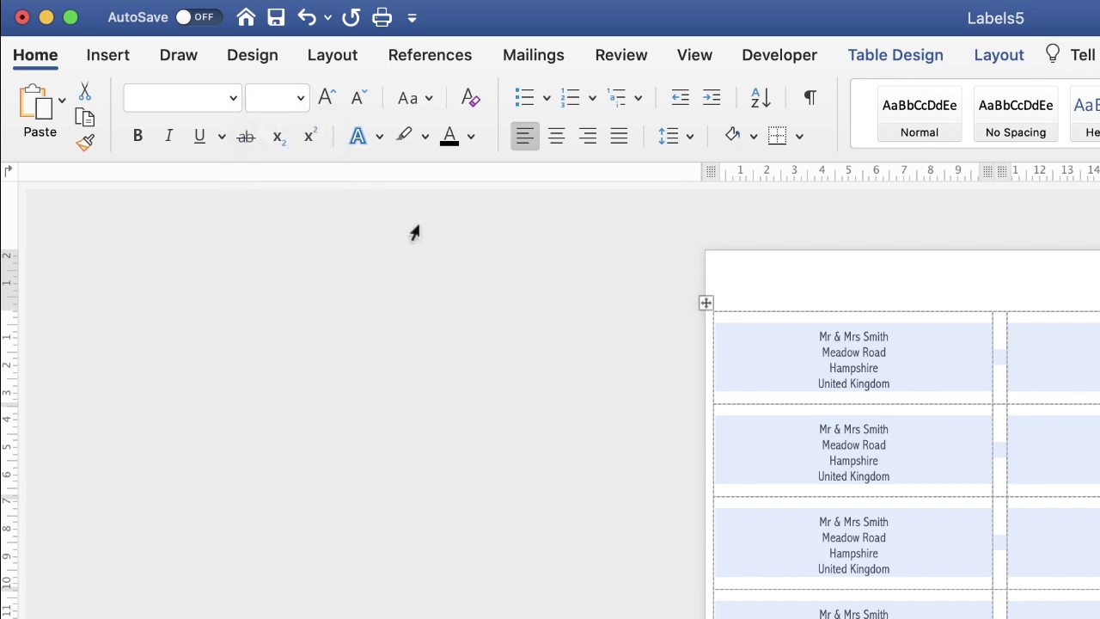
Try standard red on all the label text, settle on the black theme colour instead and deselect the table.
left_click(471, 138)
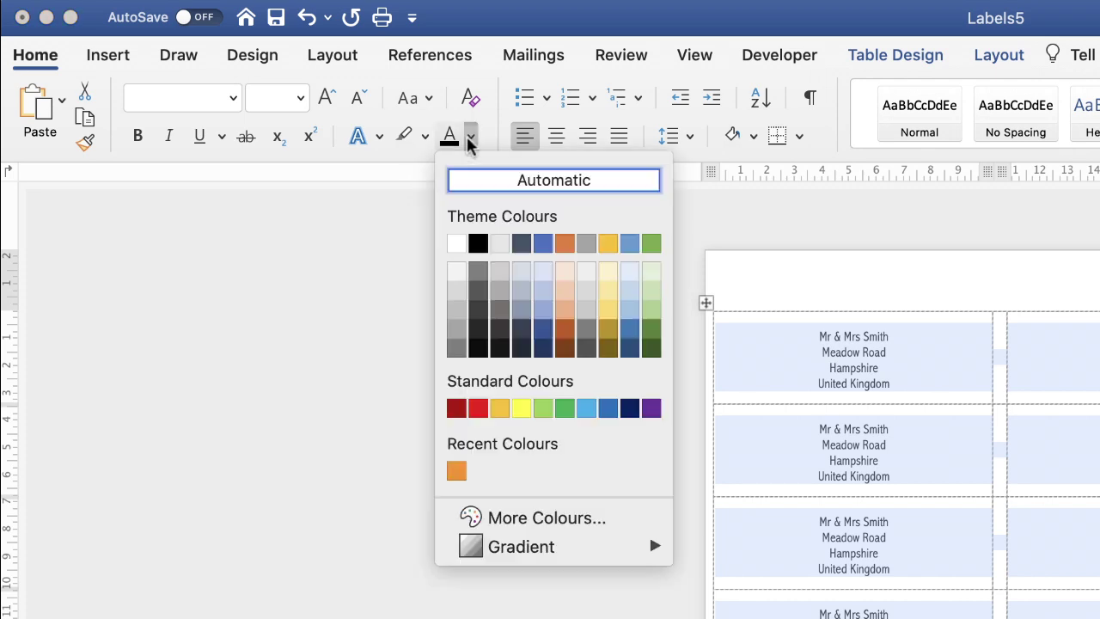
left_click(478, 410)
left_click(471, 138)
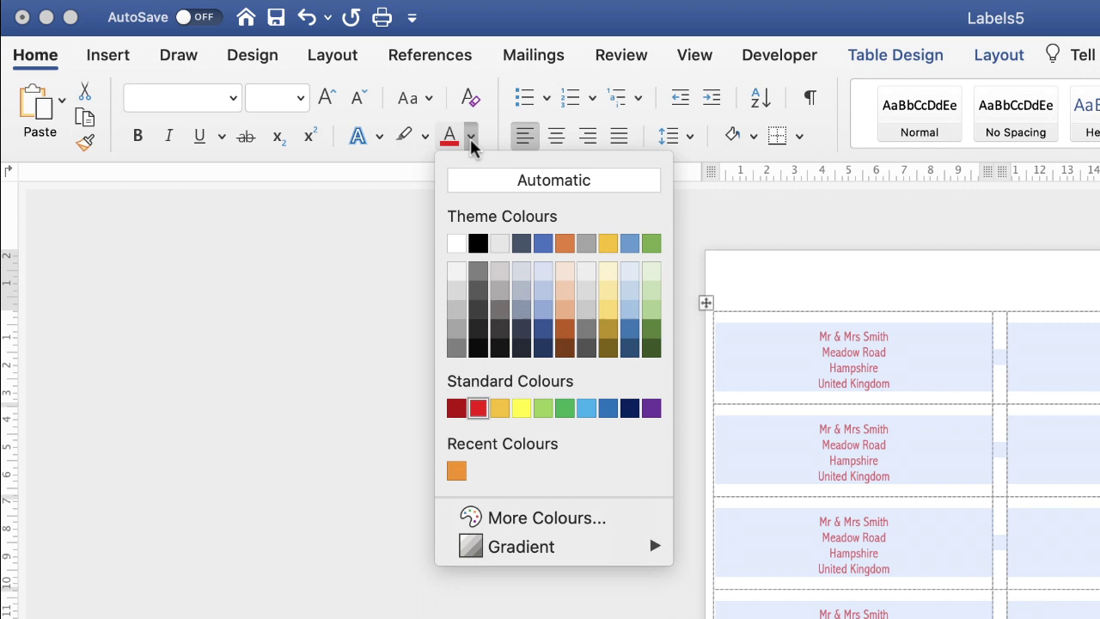
left_click(476, 244)
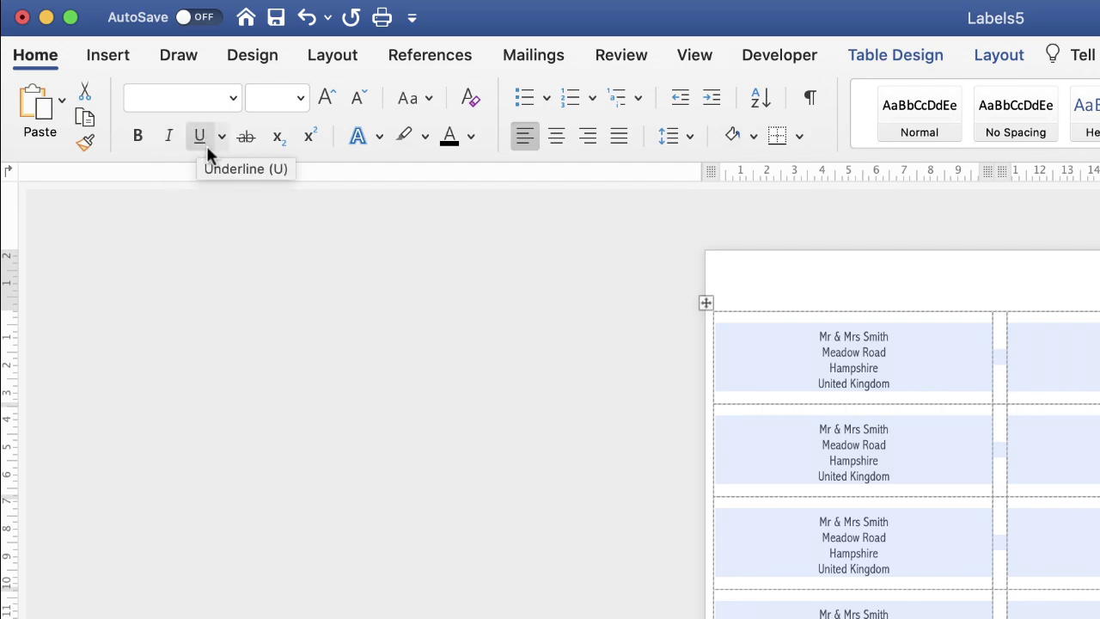
left_click(869, 250)
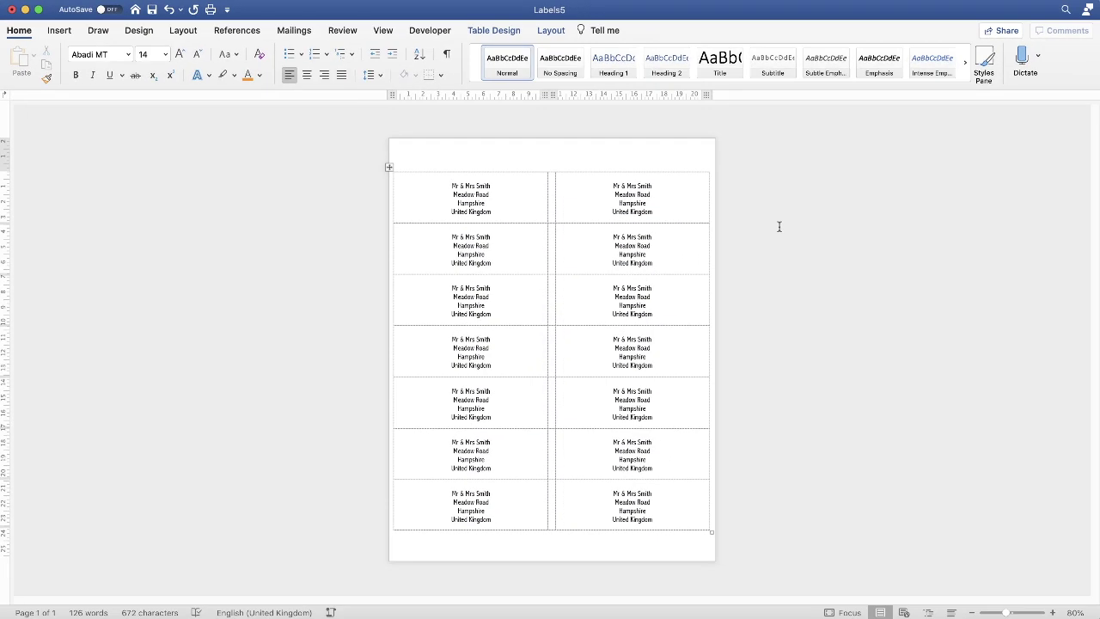